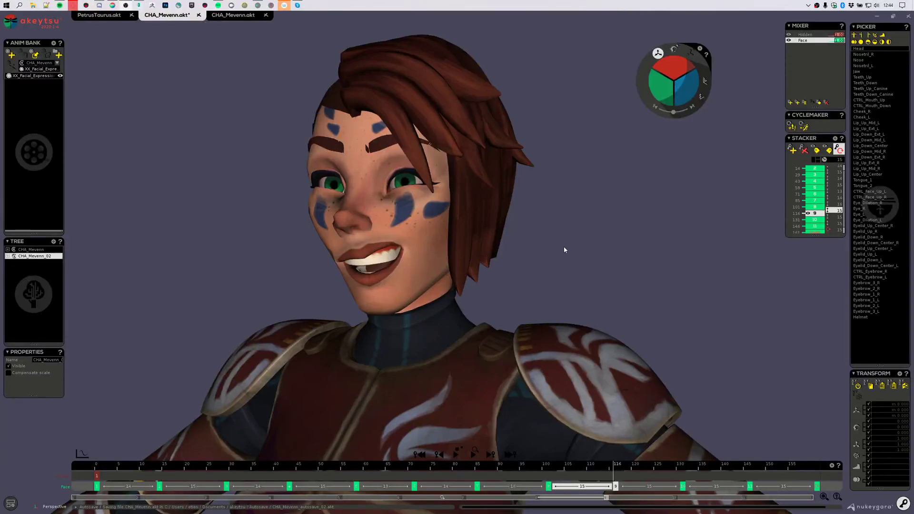
- Delete the duplicate character CHA_Mevenn_02 from the scene
{"action": "mouse_move", "coordinate": [559, 250]}
{"action": "middle_mouse_down", "text": "alt"}
{"action": "mouse_move", "coordinate": [632, 249]}
{"action": "mouse_move", "coordinate": [571, 246]}
{"action": "middle_mouse_up", "text": "alt"}
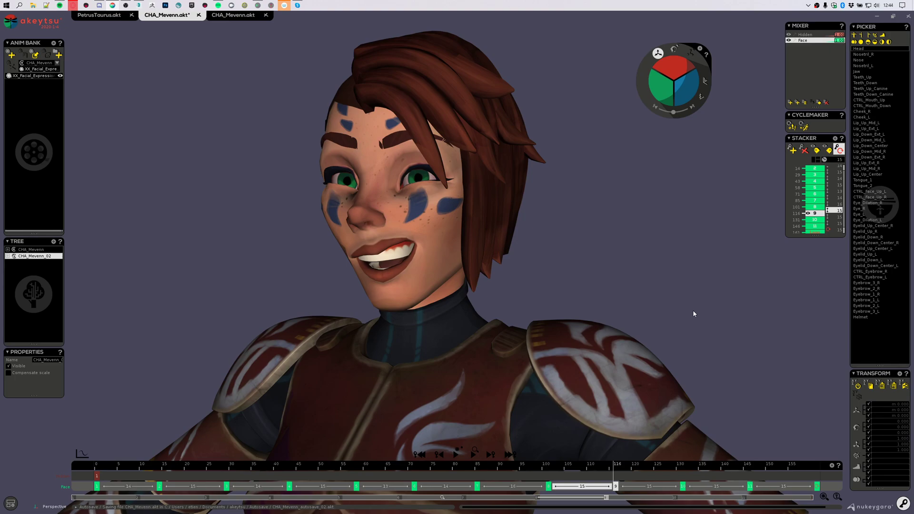
{"action": "left_click_drag", "start_coordinate": [685, 310], "coordinate": [676, 284], "text": "alt"}
{"action": "left_click_drag", "start_coordinate": [547, 246], "coordinate": [585, 283], "text": "alt"}
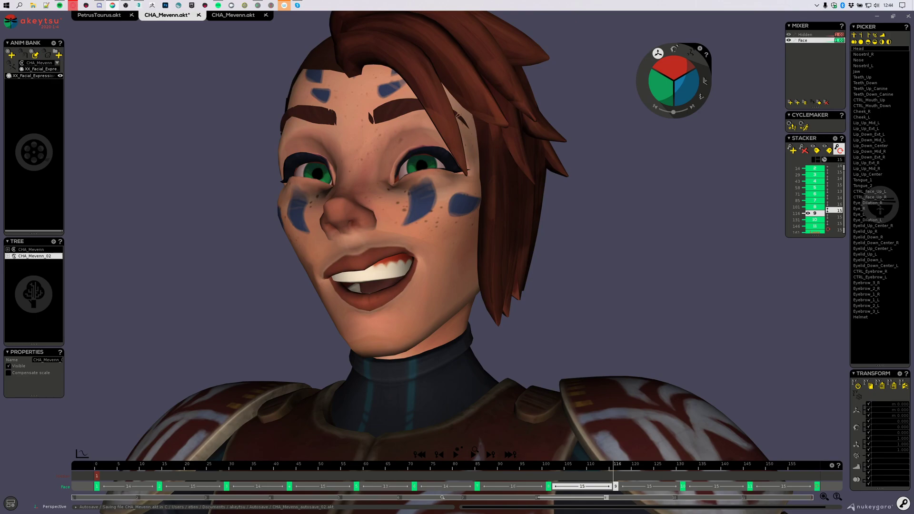
{"action": "left_click_drag", "start_coordinate": [637, 344], "coordinate": [655, 355], "text": "alt"}
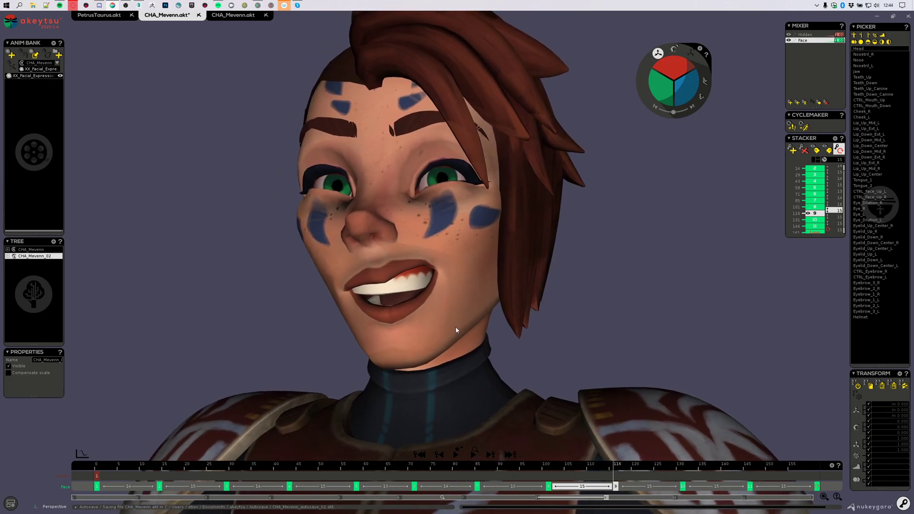
{"action": "left_click", "coordinate": [394, 287]}
{"action": "left_click_drag", "start_coordinate": [393, 288], "coordinate": [400, 314], "text": "alt"}
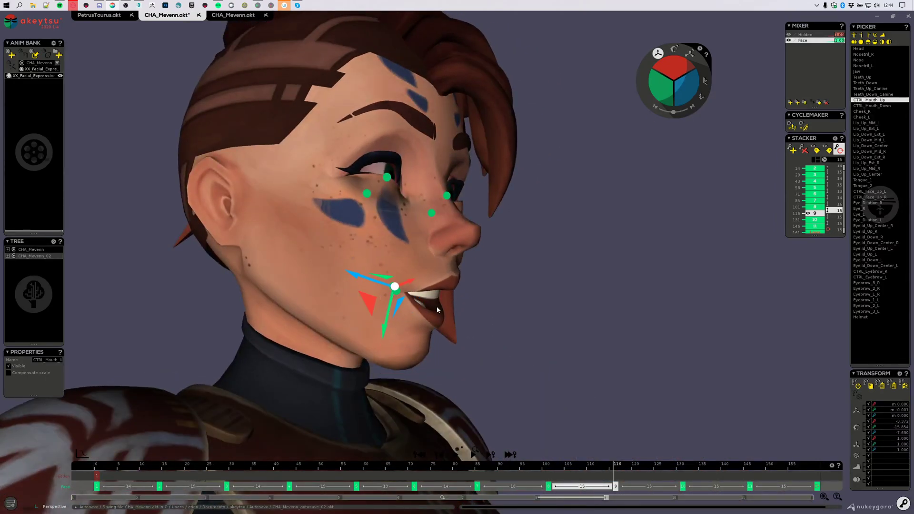
{"action": "left_click_drag", "start_coordinate": [573, 333], "coordinate": [431, 328], "text": "alt"}
{"action": "left_click", "coordinate": [32, 250]}
{"action": "left_click", "coordinate": [32, 257]}
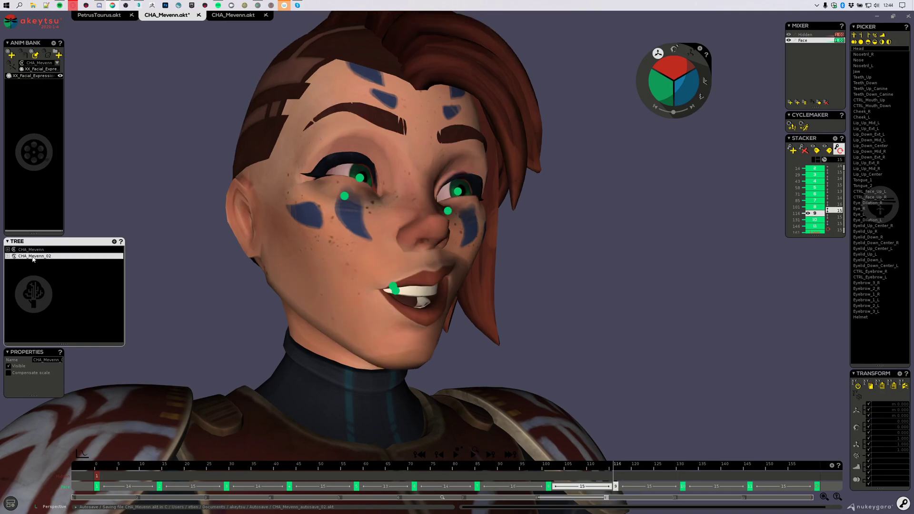
{"action": "key", "text": "Delete"}
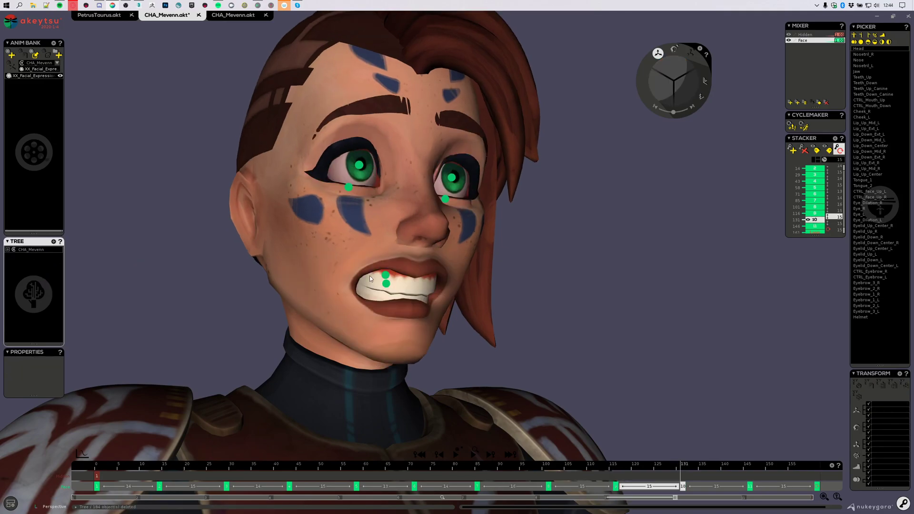
- Select the CTRL_Mouth_Up controller and examine its orientation across the first three facial poses
{"action": "left_click", "coordinate": [387, 283]}
{"action": "left_click", "coordinate": [96, 465]}
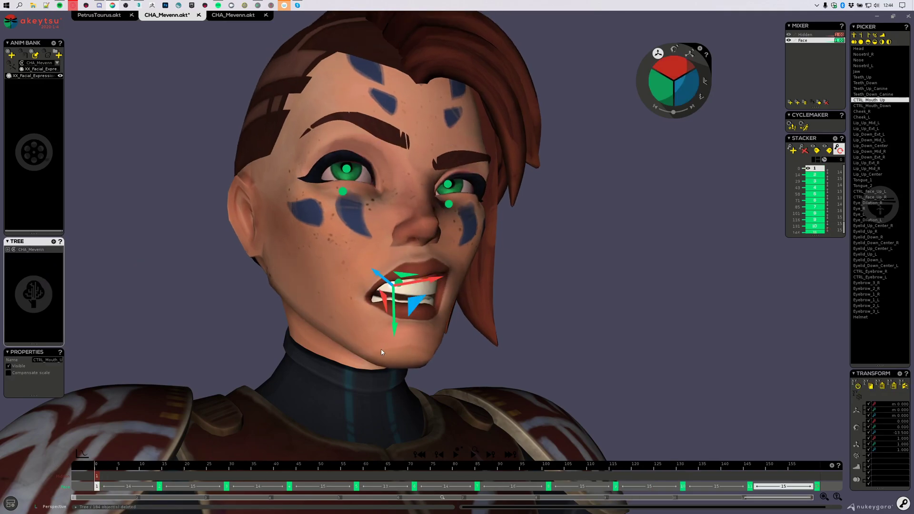
{"action": "key", "text": "Right"}
{"action": "left_click_drag", "start_coordinate": [532, 287], "coordinate": [358, 306], "text": "alt"}
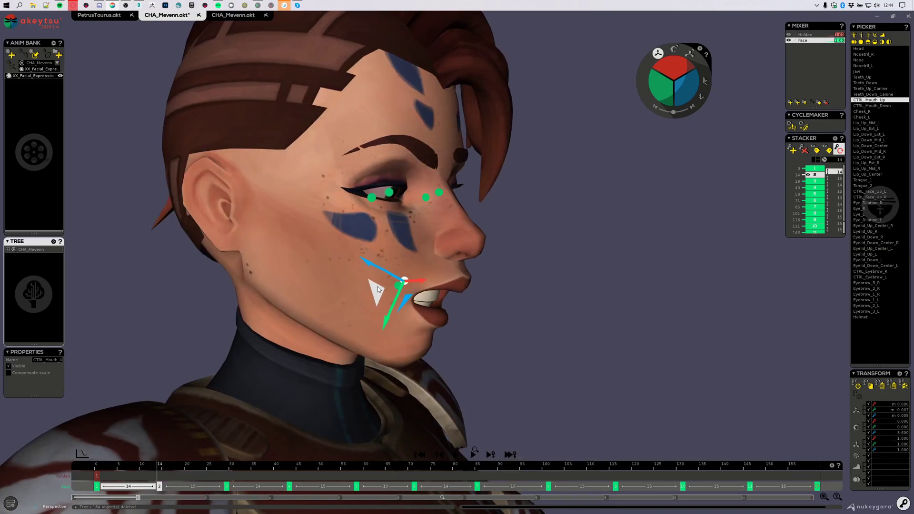
{"action": "left_click_drag", "start_coordinate": [675, 302], "coordinate": [493, 279], "text": "alt"}
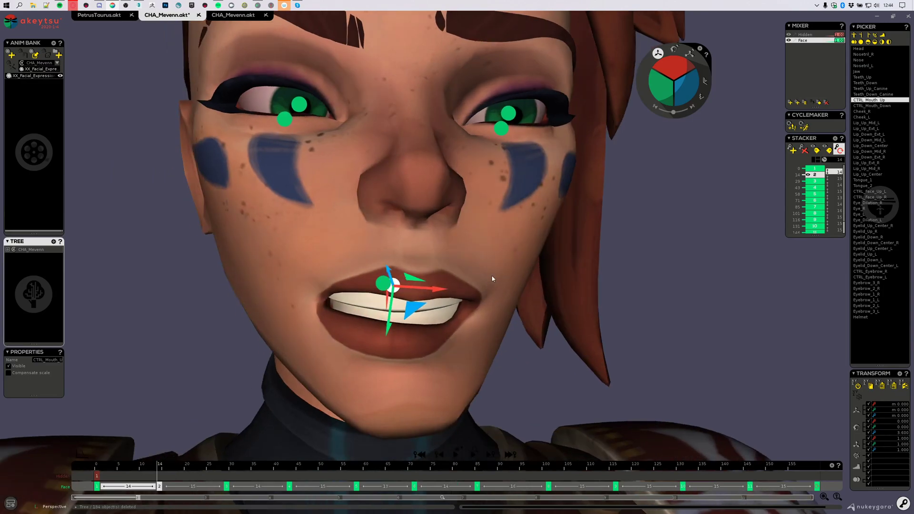
{"action": "key", "text": "Right"}
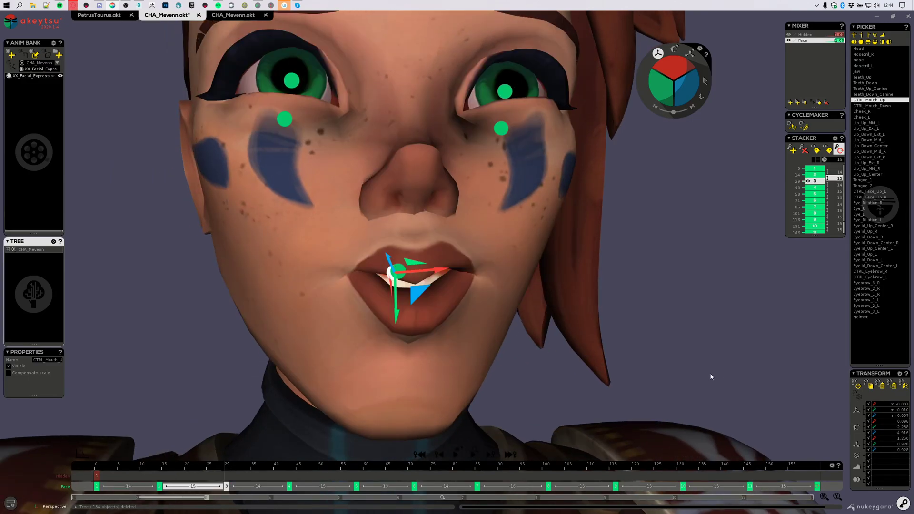
{"action": "mouse_move", "coordinate": [684, 368]}
{"action": "left_mouse_down", "text": "alt"}
{"action": "mouse_move", "coordinate": [612, 341]}
{"action": "mouse_move", "coordinate": [645, 347]}
{"action": "mouse_move", "coordinate": [688, 379]}
{"action": "left_mouse_up", "text": "alt"}
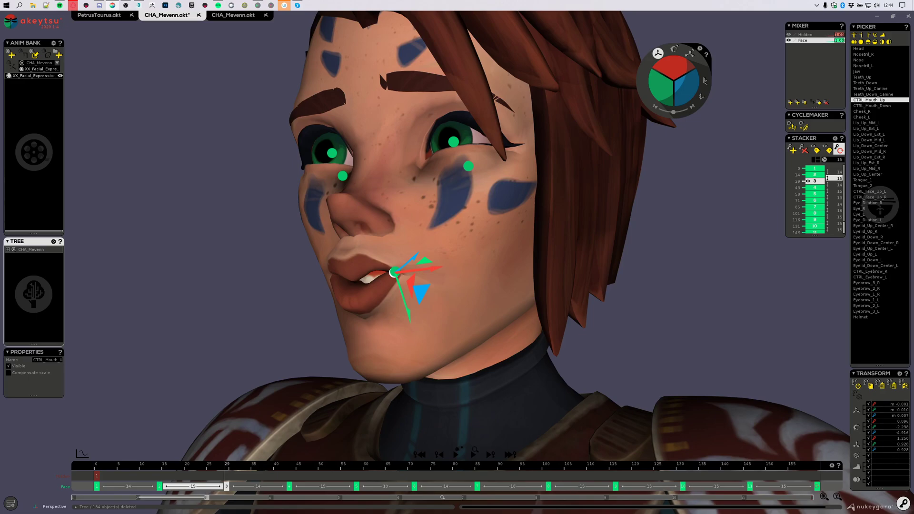
- Switch to rig mode and rotate the CTRL_Mouth_Up joint about its X axis to 24.514
{"action": "left_click", "coordinate": [903, 503]}
{"action": "left_click_drag", "start_coordinate": [583, 300], "coordinate": [504, 290], "text": "alt"}
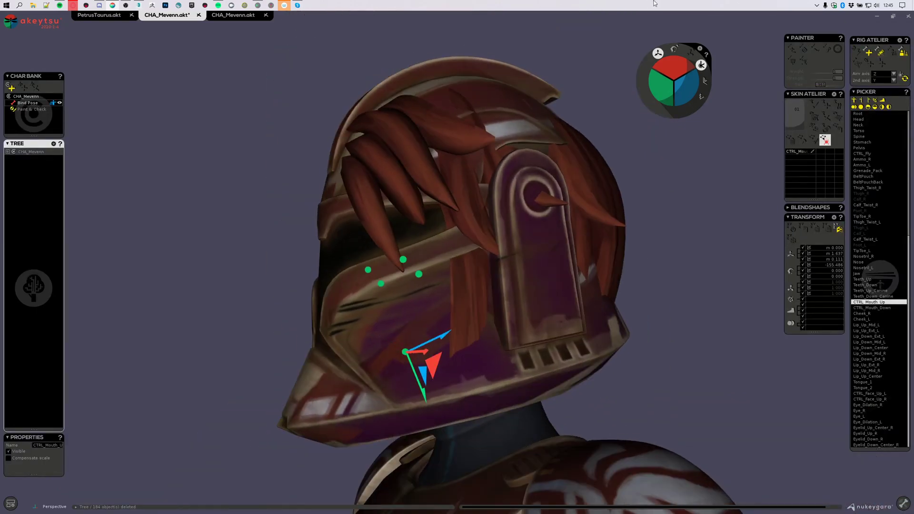
{"action": "left_click", "coordinate": [673, 49]}
{"action": "left_click_drag", "start_coordinate": [674, 72], "coordinate": [673, 145]}
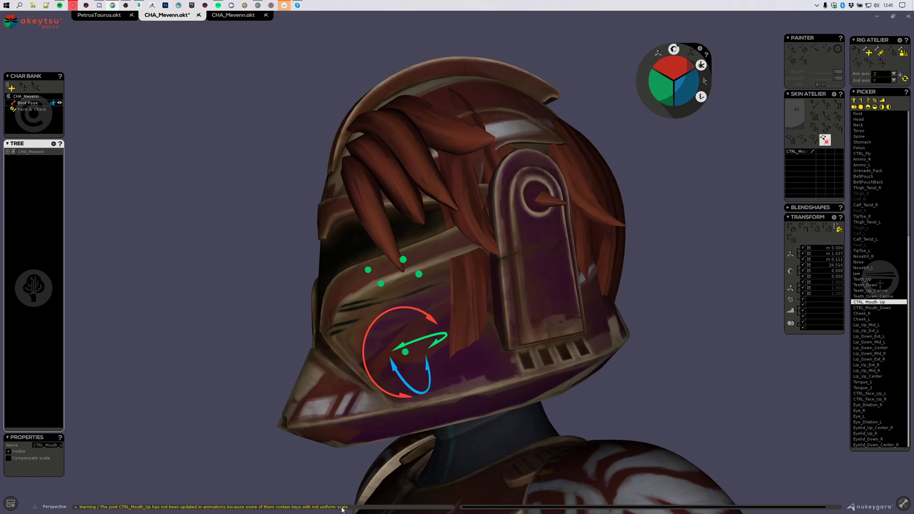
- Return to animation mode and examine the mouth deformation on the third pose from both sides of the face
{"action": "left_click", "coordinate": [903, 503]}
{"action": "left_click_drag", "start_coordinate": [248, 219], "coordinate": [355, 206], "text": "alt"}
{"action": "middle_click_drag", "start_coordinate": [354, 205], "coordinate": [483, 209]}
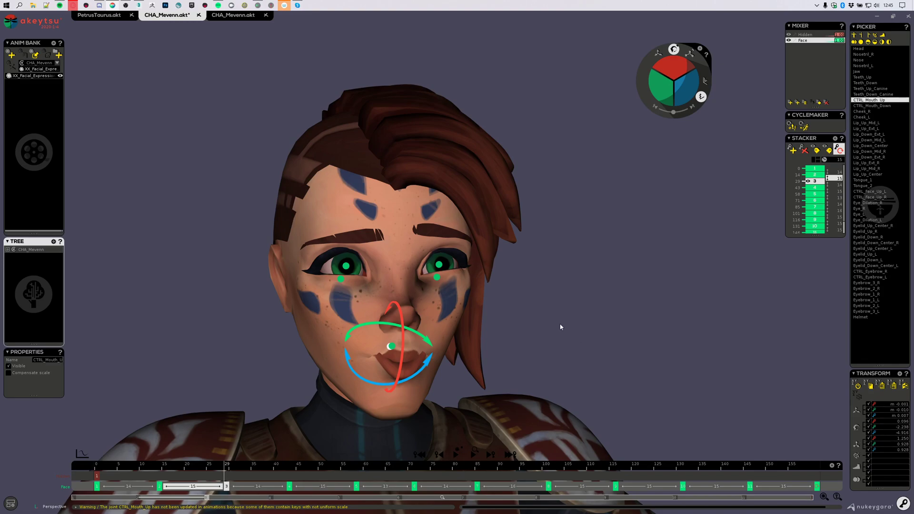
{"action": "left_click_drag", "start_coordinate": [566, 307], "coordinate": [588, 304], "text": "alt"}
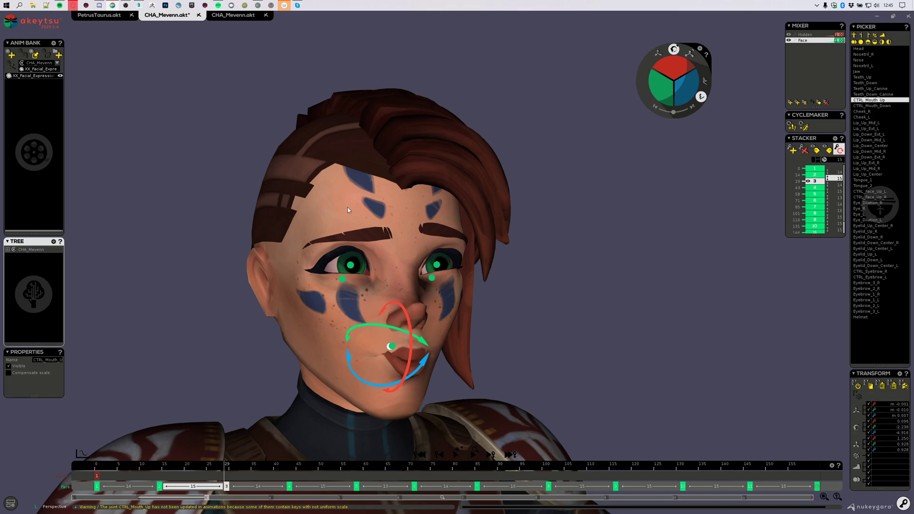
{"action": "middle_click_drag", "start_coordinate": [545, 318], "coordinate": [407, 332]}
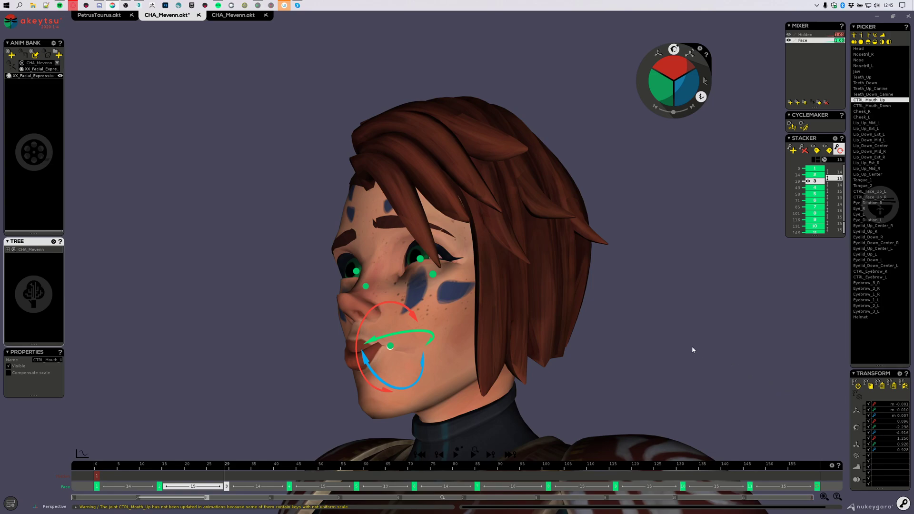
{"action": "middle_click_drag", "start_coordinate": [664, 343], "coordinate": [691, 363]}
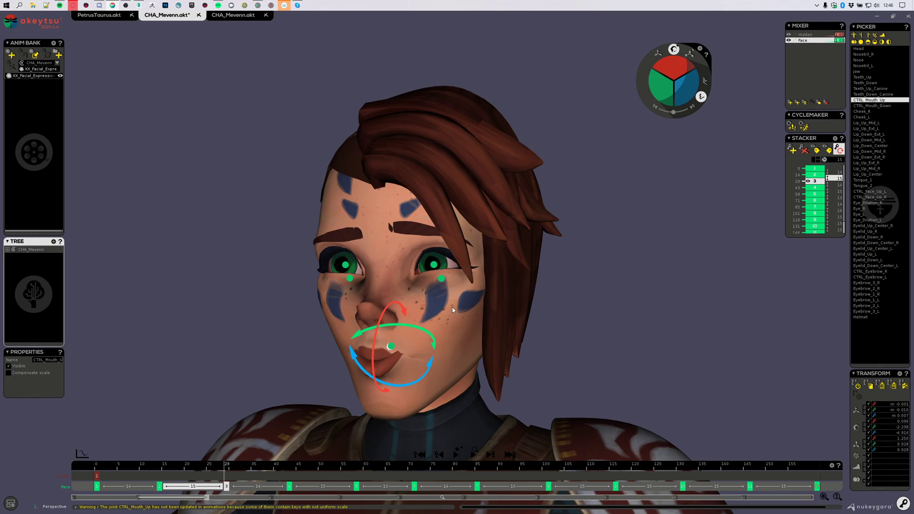
- Check the CTRL_Mouth_Up joint's orientation in rig mode and return to animation mode
{"action": "key", "text": "Tab"}
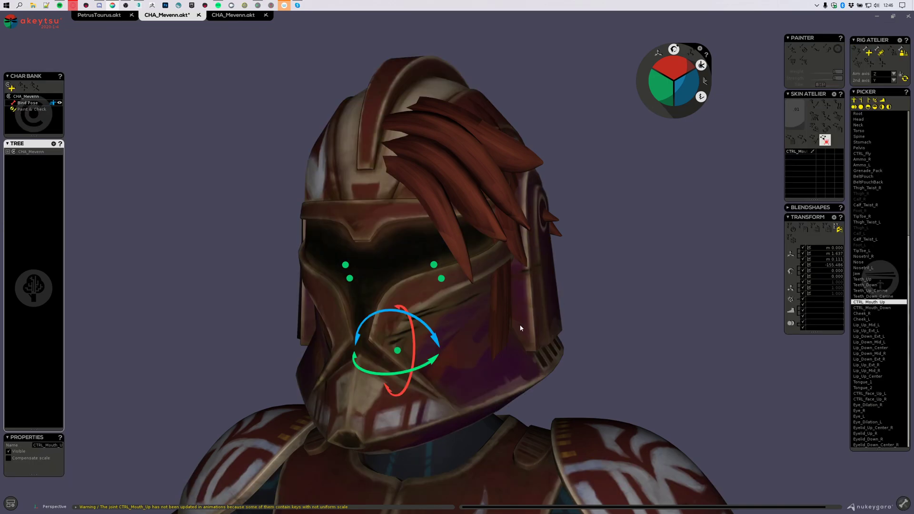
{"action": "middle_click_drag", "start_coordinate": [597, 302], "coordinate": [500, 304]}
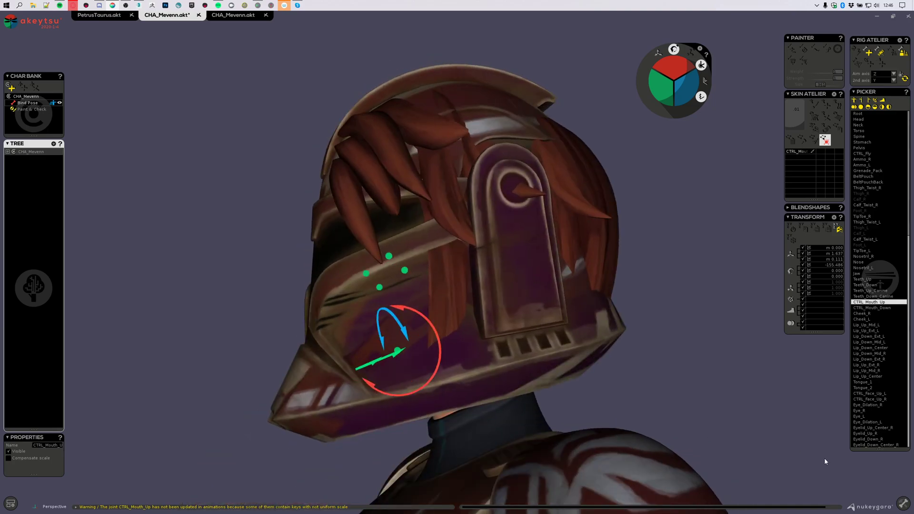
{"action": "left_click", "coordinate": [901, 503]}
{"action": "middle_click_drag", "start_coordinate": [362, 366], "coordinate": [533, 301]}
{"action": "scroll", "coordinate": [519, 298], "scroll_direction": "down", "scroll_amount": 3}
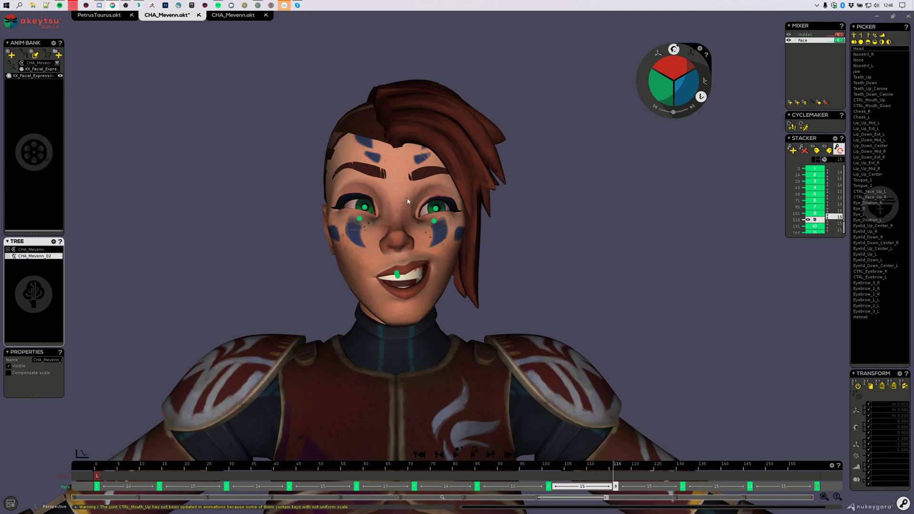
- Move the duplicate CHA_Mevenn_02 sideways along its X axis so it stands beside the original character
{"action": "mouse_move", "coordinate": [25, 258]}
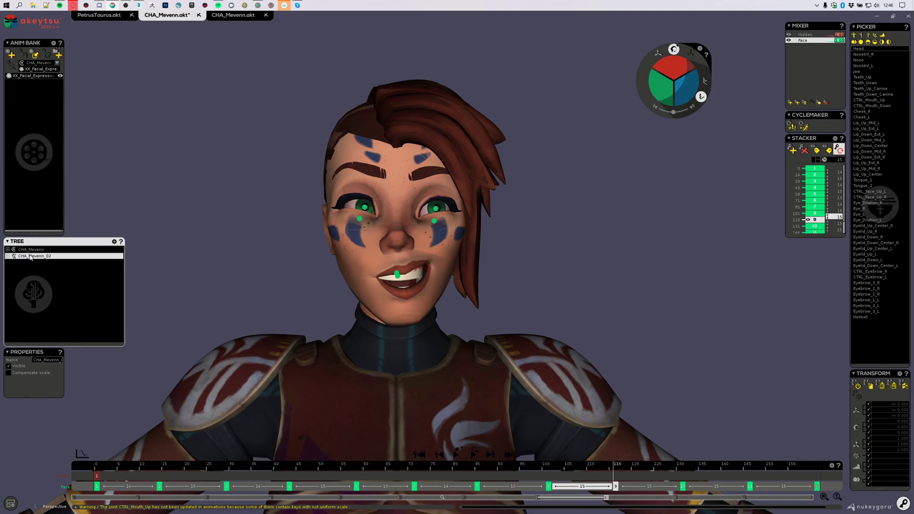
{"action": "left_click", "coordinate": [32, 249]}
{"action": "left_click", "coordinate": [33, 257]}
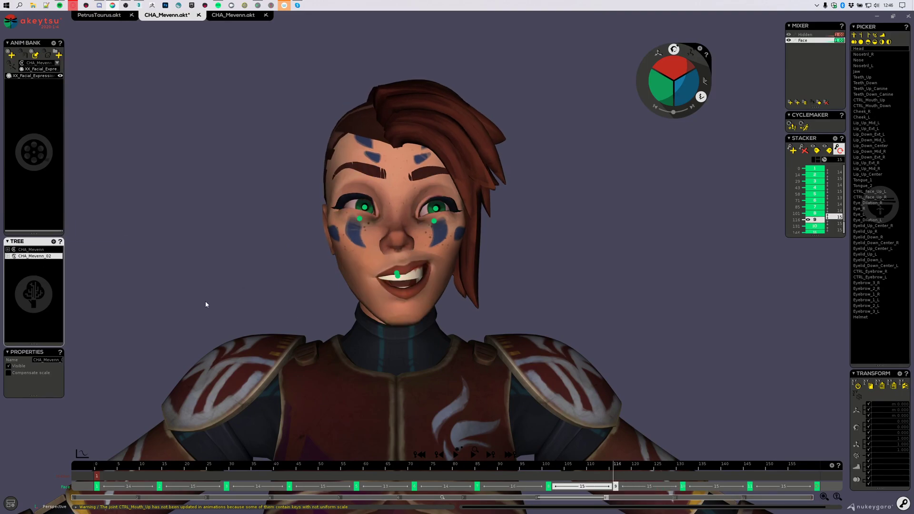
{"action": "middle_click_drag", "start_coordinate": [322, 351], "coordinate": [334, 200], "text": "alt"}
{"action": "scroll", "coordinate": [424, 373], "scroll_direction": "down", "scroll_amount": 4}
{"action": "scroll", "coordinate": [424, 373], "scroll_direction": "down", "scroll_amount": 4}
{"action": "middle_click_drag", "start_coordinate": [449, 298], "coordinate": [449, 245], "text": "alt"}
{"action": "left_click_drag", "start_coordinate": [438, 314], "coordinate": [471, 329], "text": "alt"}
{"action": "middle_click_drag", "start_coordinate": [471, 328], "coordinate": [458, 238], "text": "alt"}
{"action": "scroll", "coordinate": [458, 238], "scroll_direction": "down", "scroll_amount": 2}
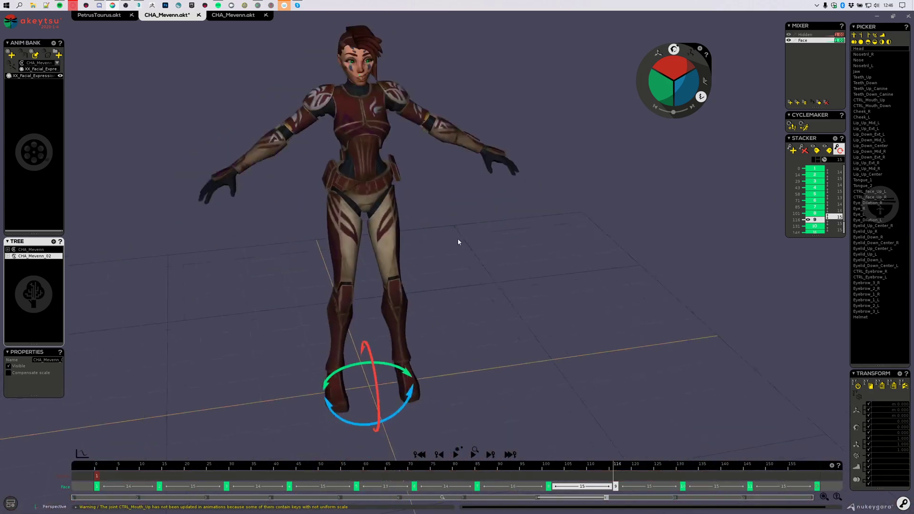
{"action": "left_click", "coordinate": [658, 53]}
{"action": "left_click_drag", "start_coordinate": [408, 380], "coordinate": [446, 375]}
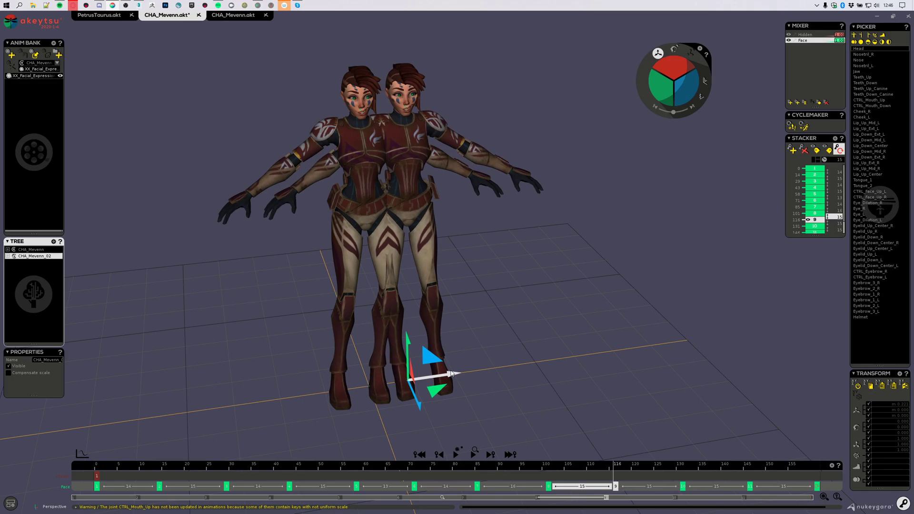
- Compare the two characters' smiling faces at frame 116 and inspect the duplicate's CTRL_Mouth_Up controller
{"action": "left_click_drag", "start_coordinate": [431, 245], "coordinate": [510, 211], "text": "alt"}
{"action": "scroll", "coordinate": [488, 267], "scroll_direction": "up", "scroll_amount": 10}
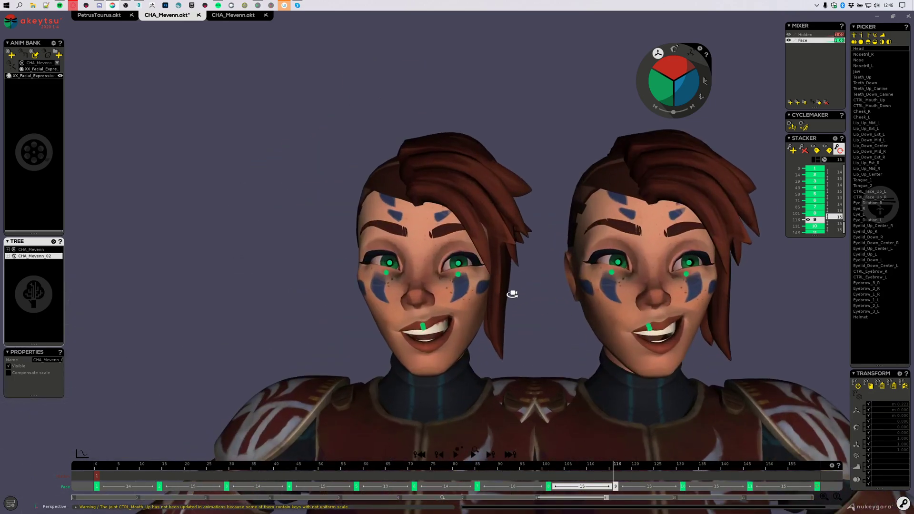
{"action": "scroll", "coordinate": [602, 326], "scroll_direction": "up", "scroll_amount": 4}
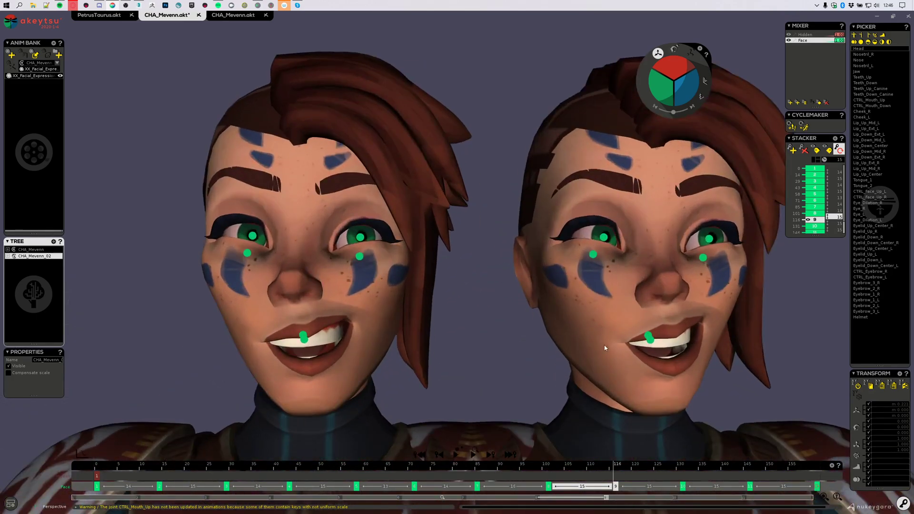
{"action": "left_click", "coordinate": [649, 339]}
{"action": "left_click_drag", "start_coordinate": [631, 373], "coordinate": [663, 382], "text": "alt"}
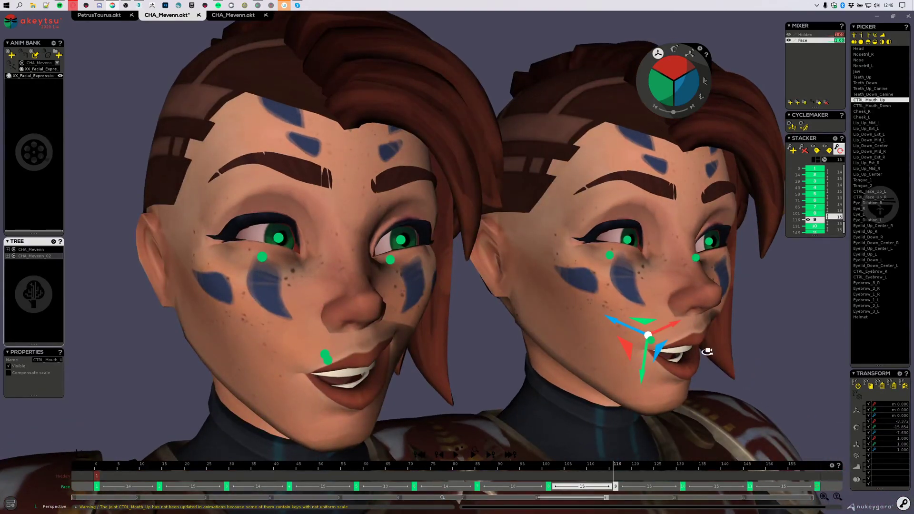
{"action": "left_click_drag", "start_coordinate": [709, 352], "coordinate": [655, 352], "text": "alt"}
{"action": "left_click_drag", "start_coordinate": [588, 355], "coordinate": [613, 341], "text": "alt"}
{"action": "scroll", "coordinate": [379, 361], "scroll_direction": "up", "scroll_amount": 1}
{"action": "middle_click_drag", "start_coordinate": [379, 361], "coordinate": [388, 344], "text": "alt"}
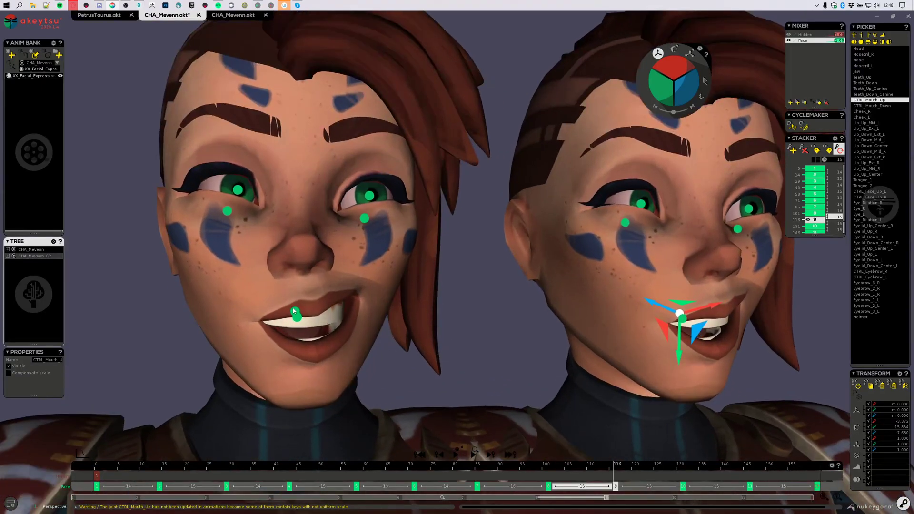
- Select the original character's CTRL_Mouth_Up controller and compare poses 9 and 10 with the duplicate
{"action": "left_click", "coordinate": [294, 312]}
{"action": "key", "text": "Right"}
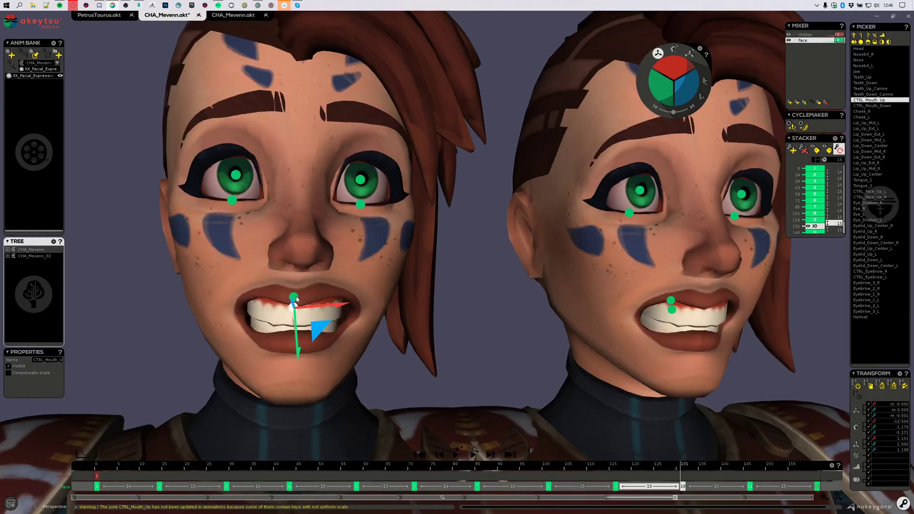
{"action": "mouse_move", "coordinate": [311, 328]}
{"action": "left_mouse_down"}
{"action": "mouse_move", "coordinate": [313, 313]}
{"action": "mouse_move", "coordinate": [298, 318]}
{"action": "left_mouse_up"}
{"action": "key", "text": "Down"}
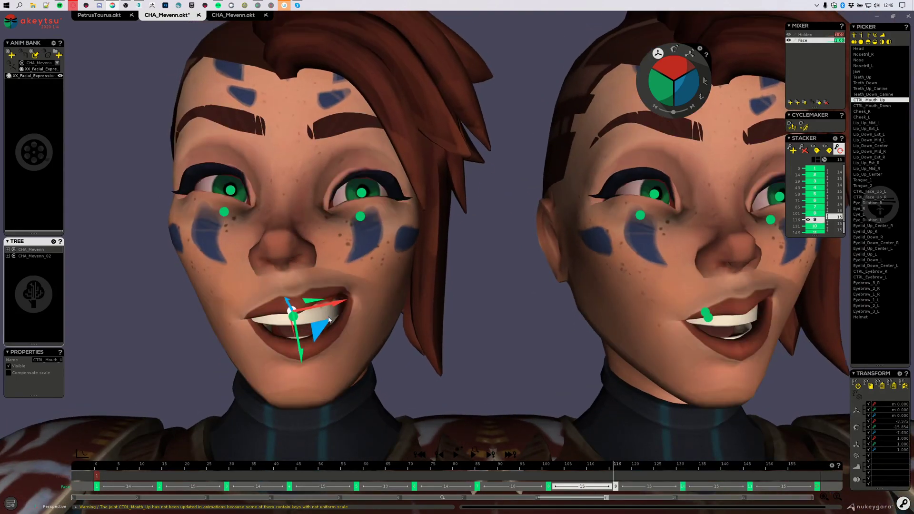
{"action": "middle_click_drag", "start_coordinate": [386, 297], "coordinate": [414, 321]}
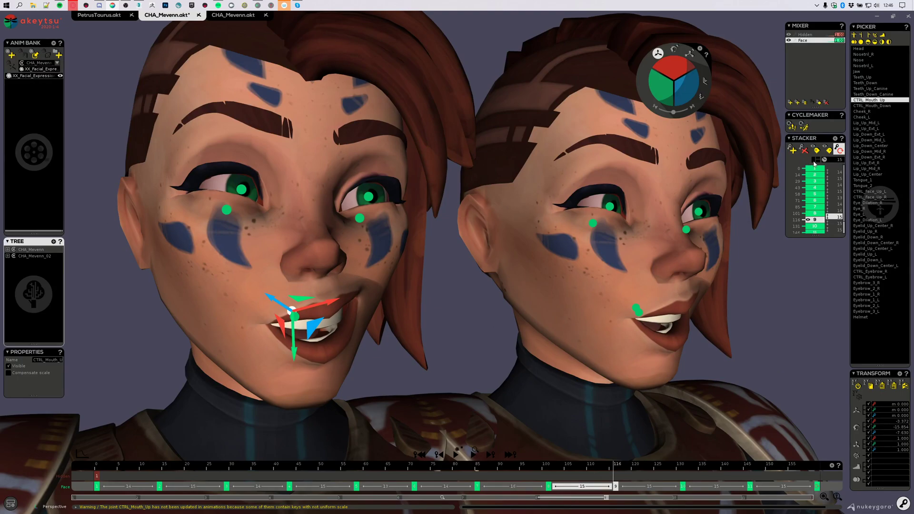
- Select all poses of the Face layer and set the CTRL_Mouth_Up controller's scale to 1 on all three axes
{"action": "left_click", "coordinate": [814, 163]}
{"action": "left_click_drag", "start_coordinate": [821, 235], "coordinate": [820, 293]}
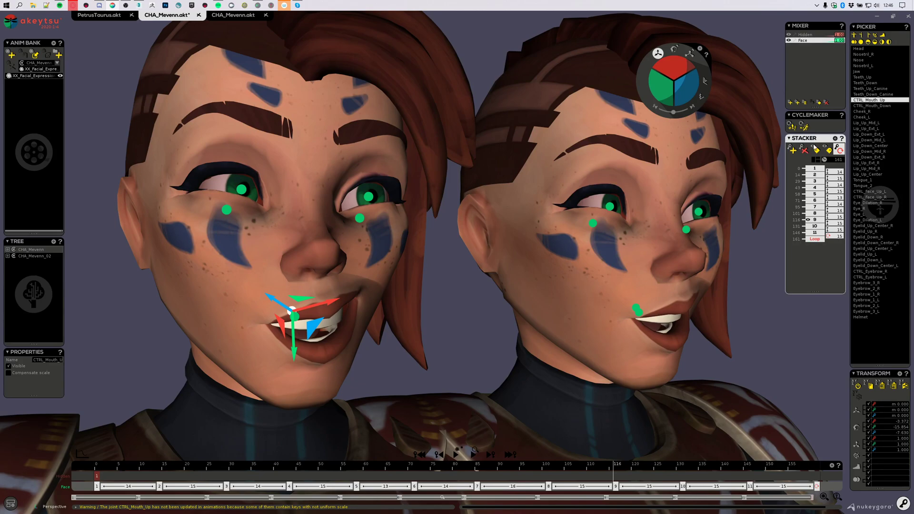
{"action": "left_click", "coordinate": [902, 438]}
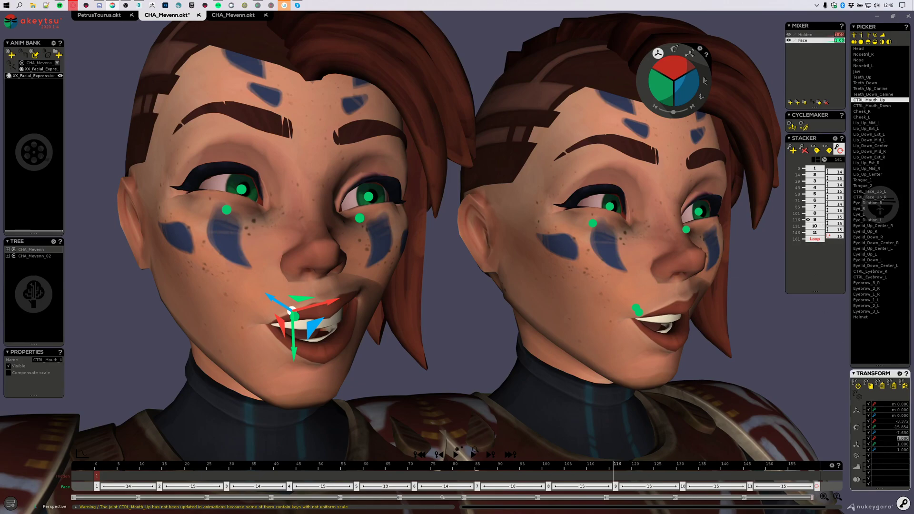
{"action": "left_click_drag", "start_coordinate": [902, 438], "coordinate": [900, 450]}
{"action": "type", "text": "1"}
{"action": "key", "text": "Return"}
{"action": "scroll", "coordinate": [400, 332], "scroll_direction": "up", "scroll_amount": 4}
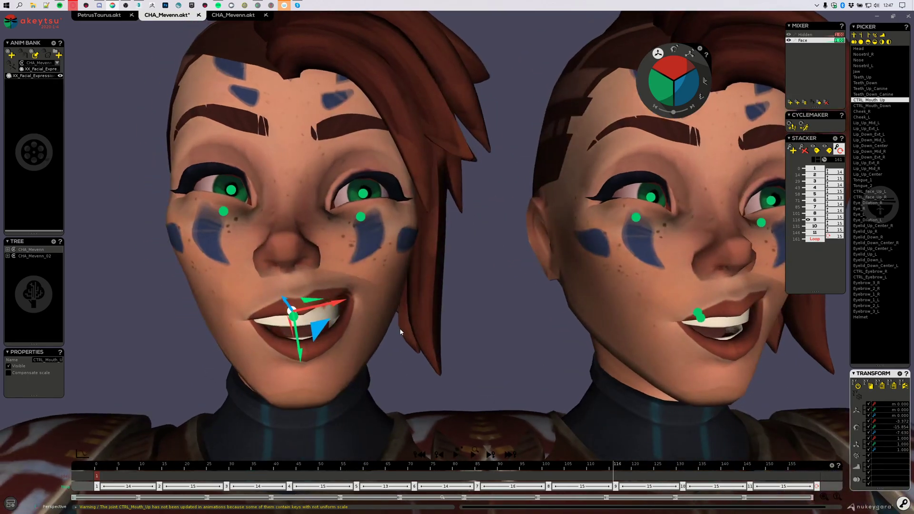
{"action": "middle_click_drag", "start_coordinate": [400, 331], "coordinate": [515, 339]}
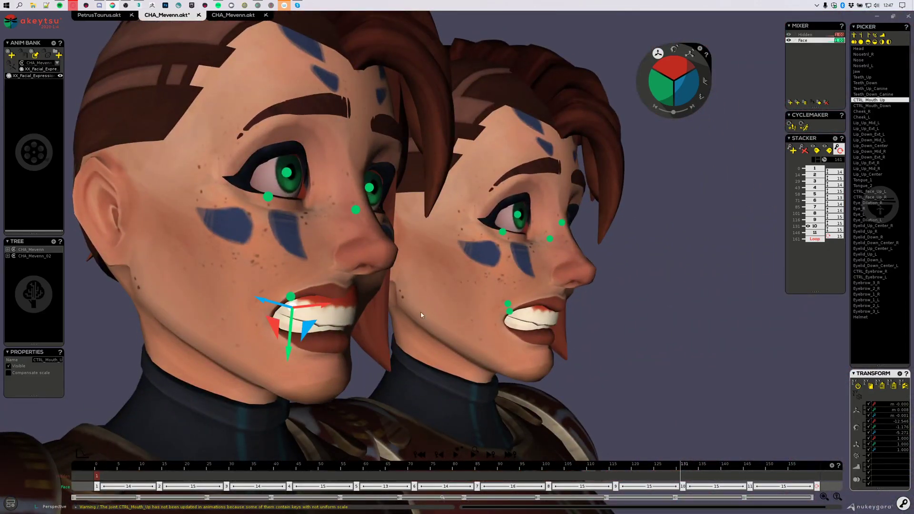
- Rotate the original character's CTRL_Mouth_Up joint 180° about its X axis in rig mode
{"action": "middle_click_drag", "start_coordinate": [424, 312], "coordinate": [376, 285]}
{"action": "middle_click_drag", "start_coordinate": [460, 313], "coordinate": [428, 316]}
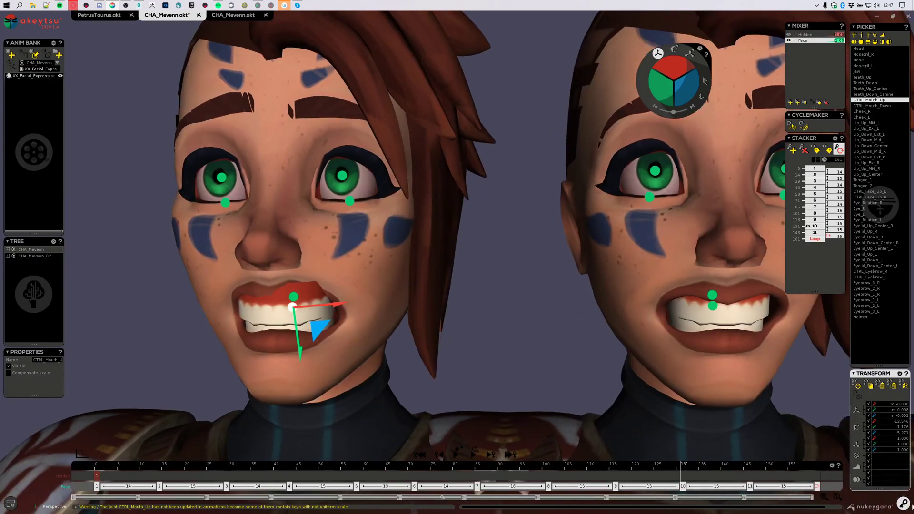
{"action": "key", "text": "Tab"}
{"action": "left_click_drag", "start_coordinate": [301, 322], "coordinate": [595, 320], "text": "alt"}
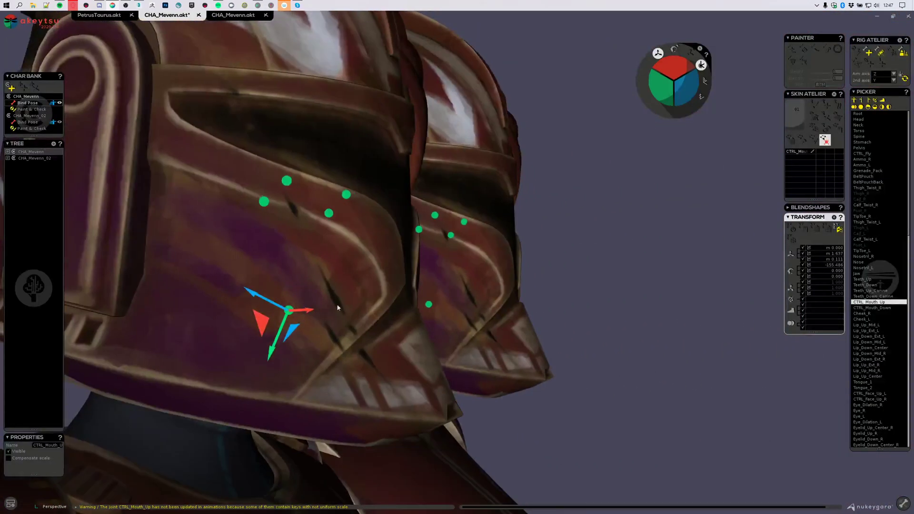
{"action": "left_click", "coordinate": [673, 49]}
{"action": "left_click", "coordinate": [676, 69]}
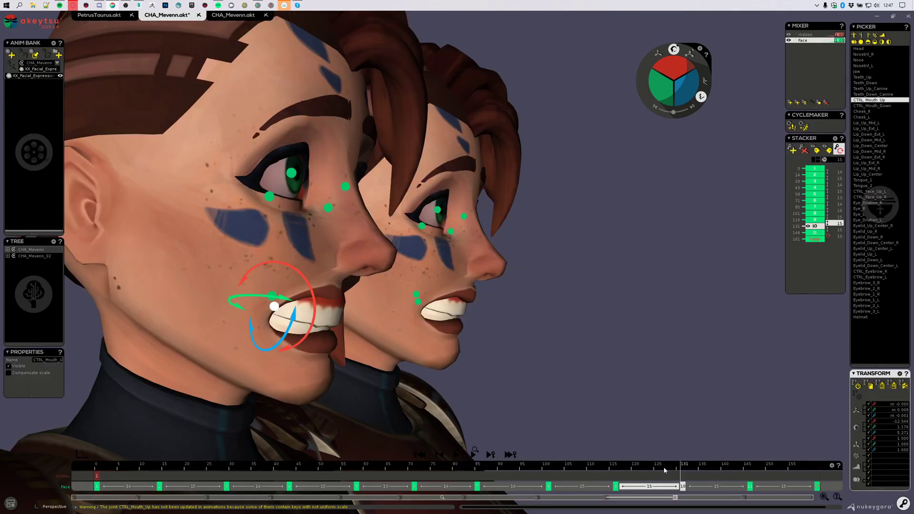
- Compare the mouths of both characters at poses 10, 9 and 1, inspecting each CTRL_Mouth_Up controller
{"action": "middle_click_drag", "start_coordinate": [569, 352], "coordinate": [607, 333]}
{"action": "scroll", "coordinate": [471, 330], "scroll_direction": "up", "scroll_amount": 3}
{"action": "middle_click_drag", "start_coordinate": [721, 323], "coordinate": [419, 335]}
{"action": "scroll", "coordinate": [657, 320], "scroll_direction": "down", "scroll_amount": 3}
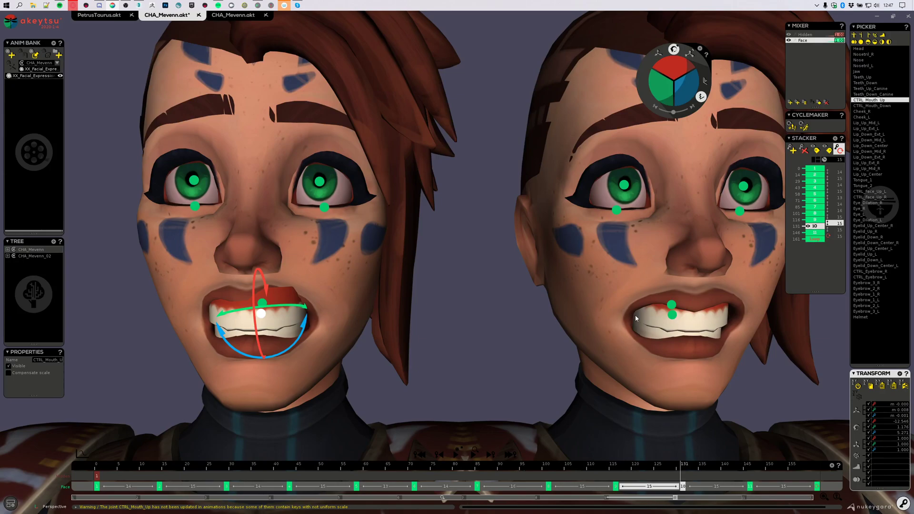
{"action": "left_click", "coordinate": [674, 314]}
{"action": "key", "text": "Up"}
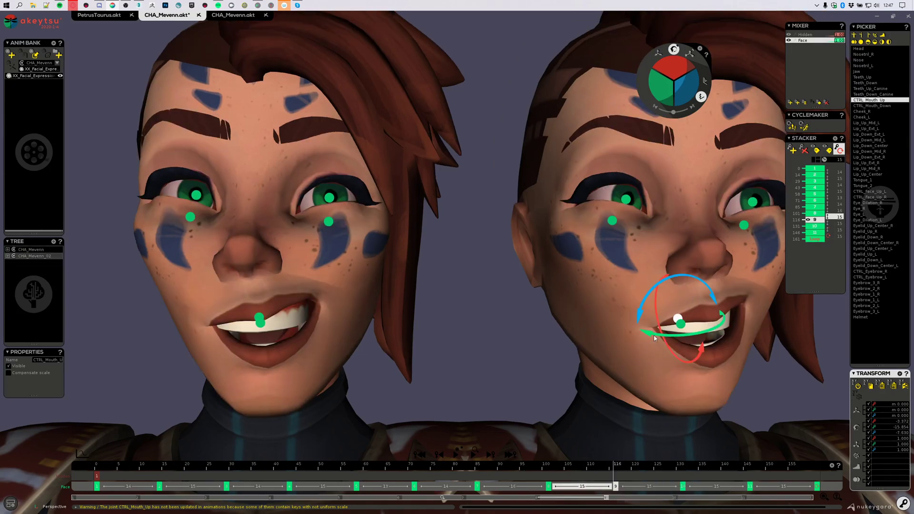
{"action": "left_click", "coordinate": [819, 171]}
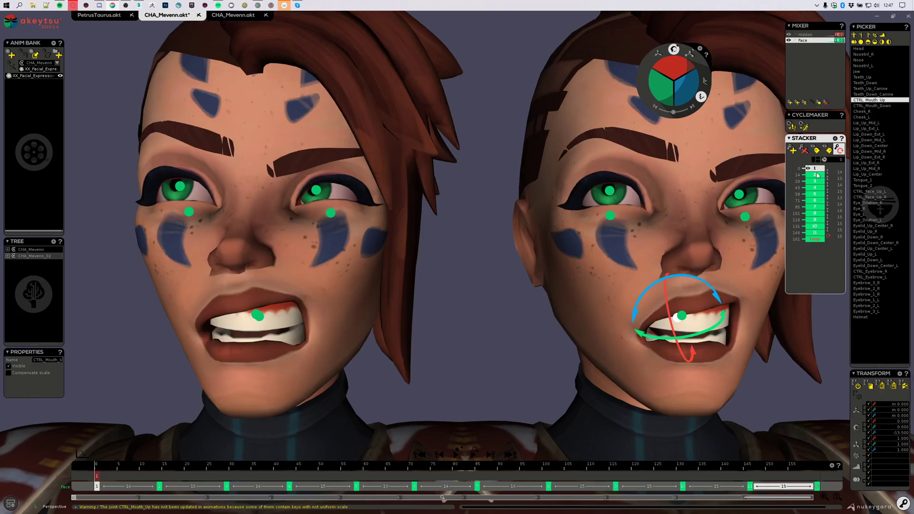
{"action": "left_click", "coordinate": [814, 248]}
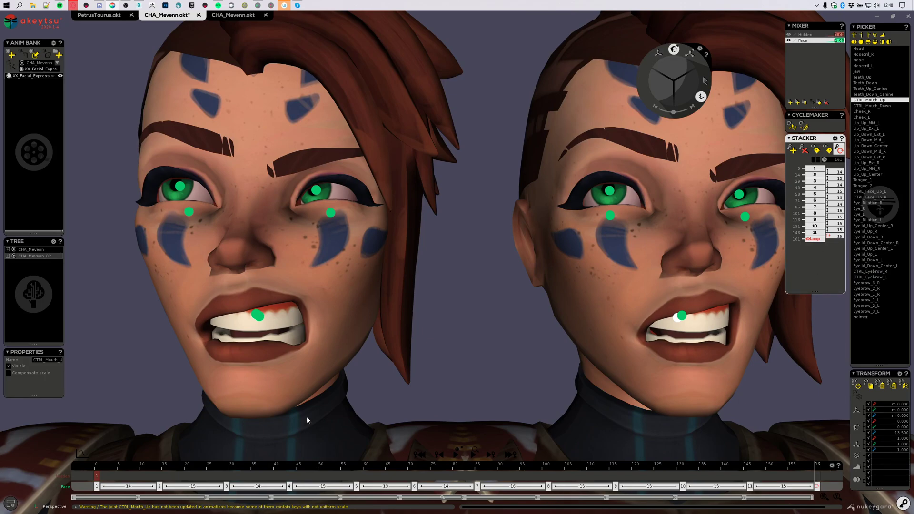
{"action": "left_click", "coordinate": [261, 322]}
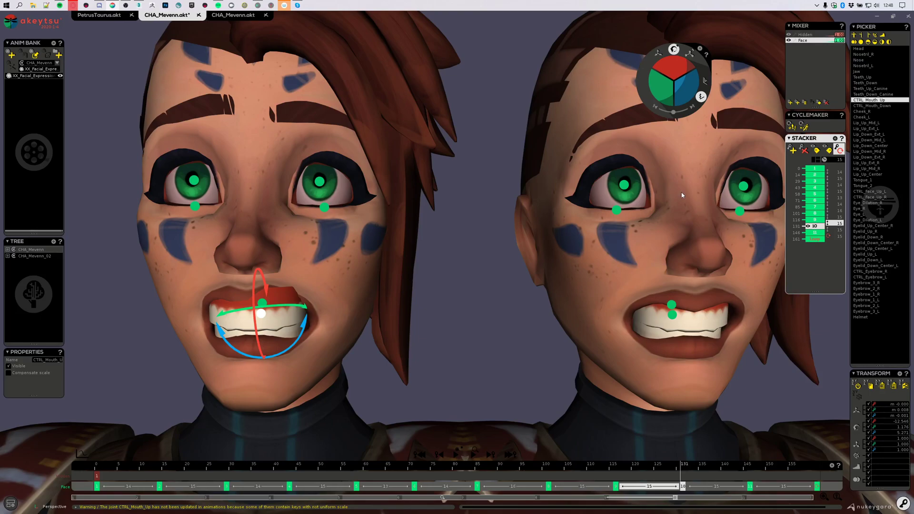
- Undo the uniform scale applied to the original character's CTRL_Mouth_Up across the Face poses and check both faces at pose 10
{"action": "left_click", "coordinate": [813, 159]}
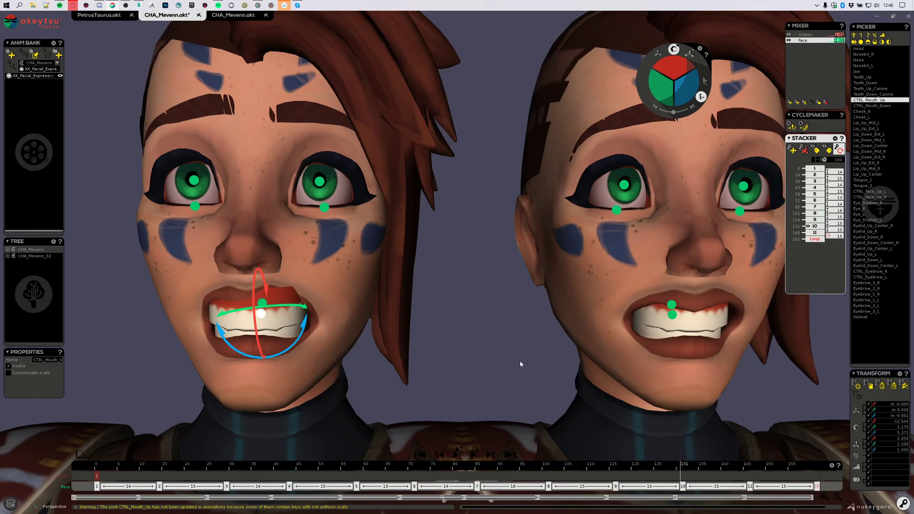
{"action": "key", "text": "ctrl+z"}
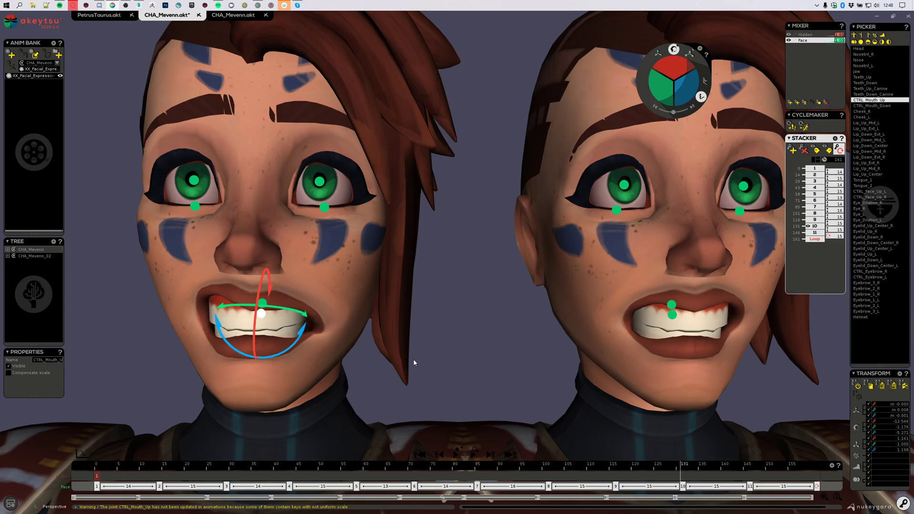
{"action": "mouse_move", "coordinate": [467, 333]}
{"action": "left_mouse_down", "text": "alt"}
{"action": "mouse_move", "coordinate": [485, 328]}
{"action": "mouse_move", "coordinate": [470, 333]}
{"action": "left_mouse_up", "text": "alt"}
{"action": "scroll", "coordinate": [467, 334], "scroll_direction": "down", "scroll_amount": 3}
{"action": "mouse_move", "coordinate": [380, 339]}
{"action": "left_mouse_down", "text": "alt"}
{"action": "mouse_move", "coordinate": [359, 331]}
{"action": "mouse_move", "coordinate": [400, 320]}
{"action": "mouse_move", "coordinate": [397, 332]}
{"action": "left_mouse_up", "text": "alt"}
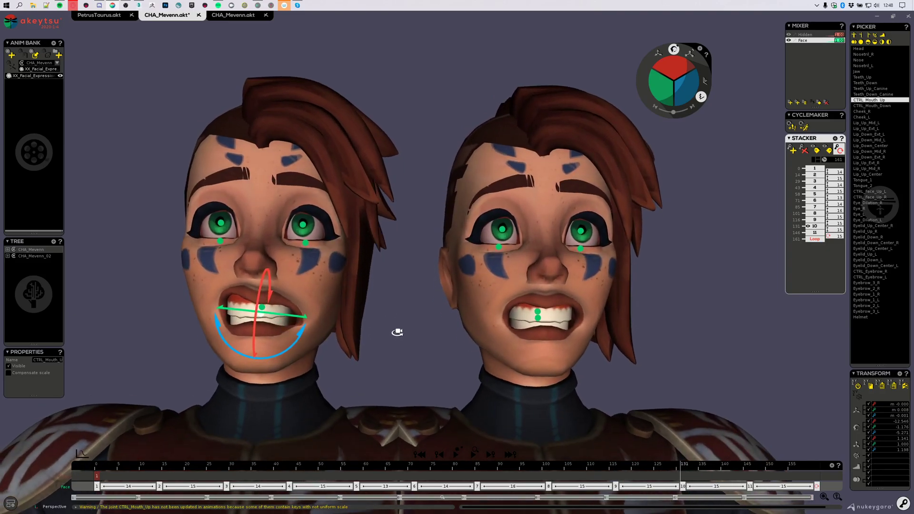
{"action": "left_click_drag", "start_coordinate": [565, 338], "coordinate": [283, 321], "text": "alt"}
{"action": "mouse_move", "coordinate": [380, 359]}
{"action": "left_mouse_down", "text": "alt"}
{"action": "mouse_move", "coordinate": [316, 367]}
{"action": "mouse_move", "coordinate": [368, 366]}
{"action": "left_mouse_up", "text": "alt"}
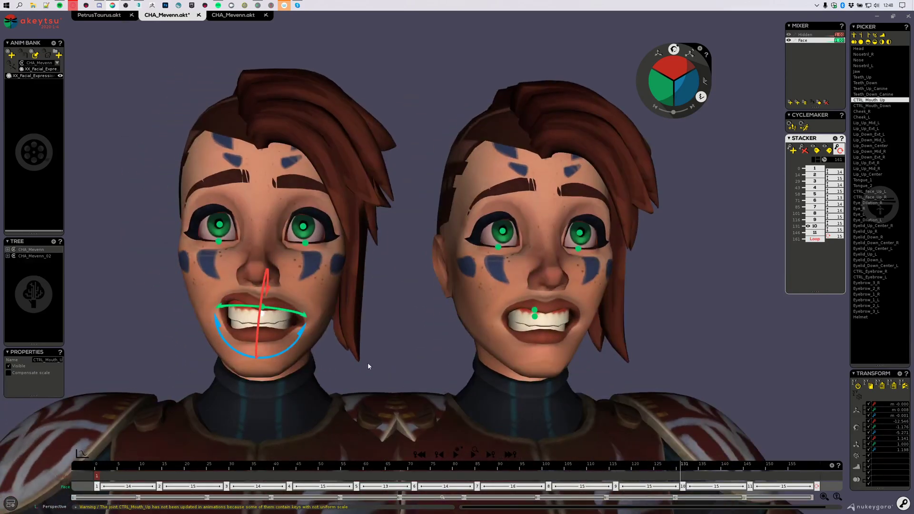
- Mirror the CTRL_Mouth_Up controller's transform across all Face poses and compare both characters pose by pose
{"action": "left_click", "coordinate": [905, 388]}
{"action": "middle_click_drag", "start_coordinate": [472, 363], "coordinate": [438, 356]}
{"action": "key", "text": "Down"}
{"action": "key", "text": "Down"}
{"action": "key", "text": "Down"}
{"action": "key", "text": "Down"}
{"action": "middle_click_drag", "start_coordinate": [193, 391], "coordinate": [375, 388]}
{"action": "key", "text": "Down"}
{"action": "key", "text": "Up"}
{"action": "key", "text": "Up"}
{"action": "key", "text": "Down"}
{"action": "key", "text": "Down"}
{"action": "key", "text": "Down"}
{"action": "key", "text": "Up"}
{"action": "key", "text": "Down"}
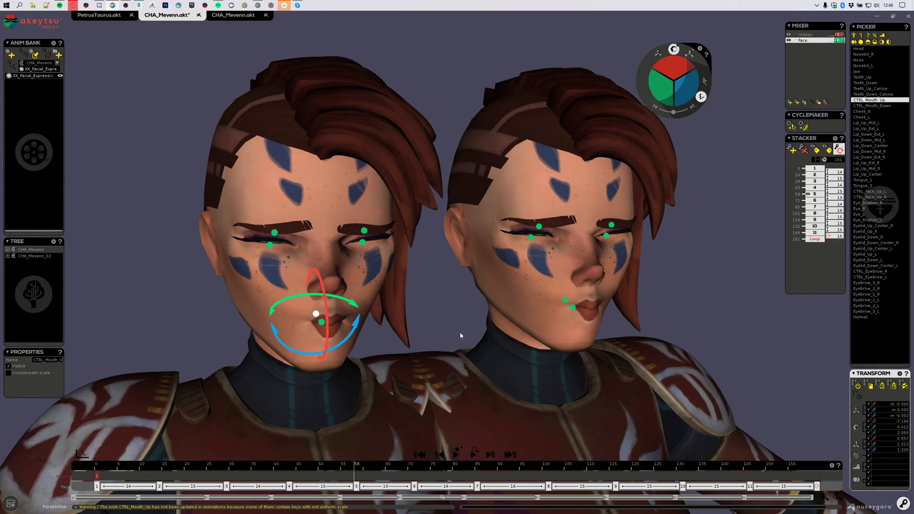
- Rotate the CTRL_Mouth_Up joint another 180° about X in rig mode and return to the facial animation
{"action": "middle_click_drag", "start_coordinate": [440, 308], "coordinate": [670, 408]}
{"action": "left_click", "coordinate": [903, 503]}
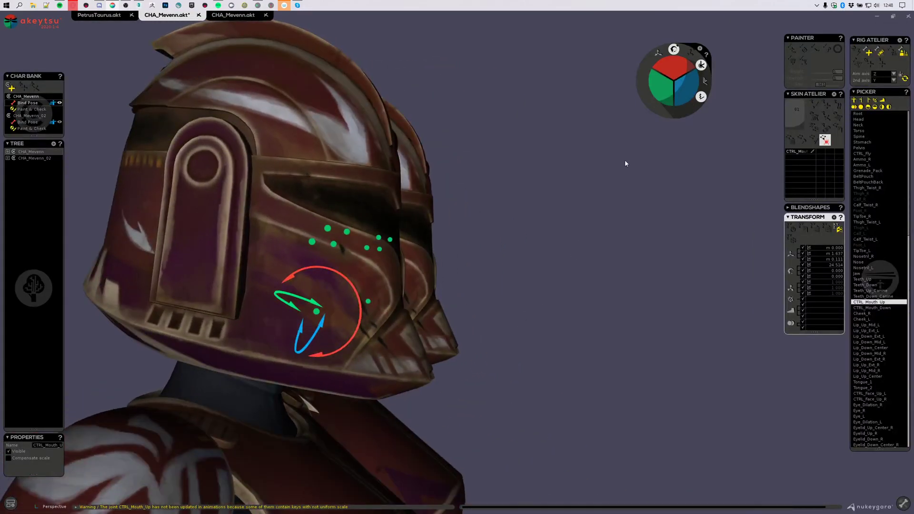
{"action": "left_click_drag", "start_coordinate": [675, 62], "coordinate": [508, 417]}
{"action": "left_click", "coordinate": [902, 504]}
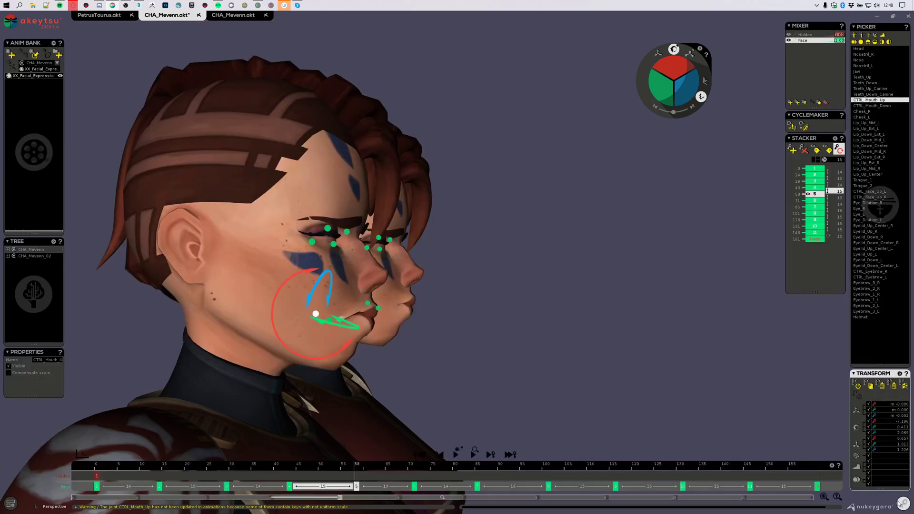
- Step through poses 6 to 9 and compare the mouth shapes of the two characters from both sides
{"action": "key", "text": "Down"}
{"action": "key", "text": "Down"}
{"action": "key", "text": "Down"}
{"action": "key", "text": "Down"}
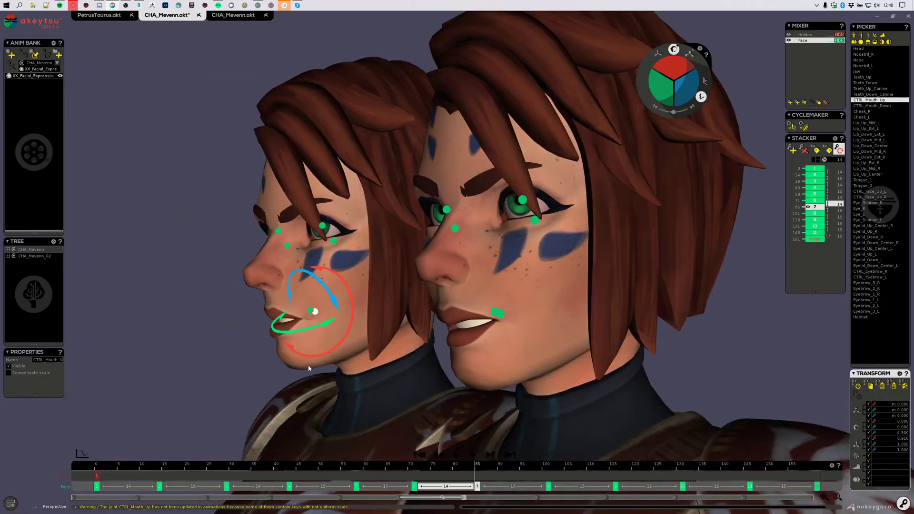
{"action": "key", "text": "Up"}
{"action": "key", "text": "Down"}
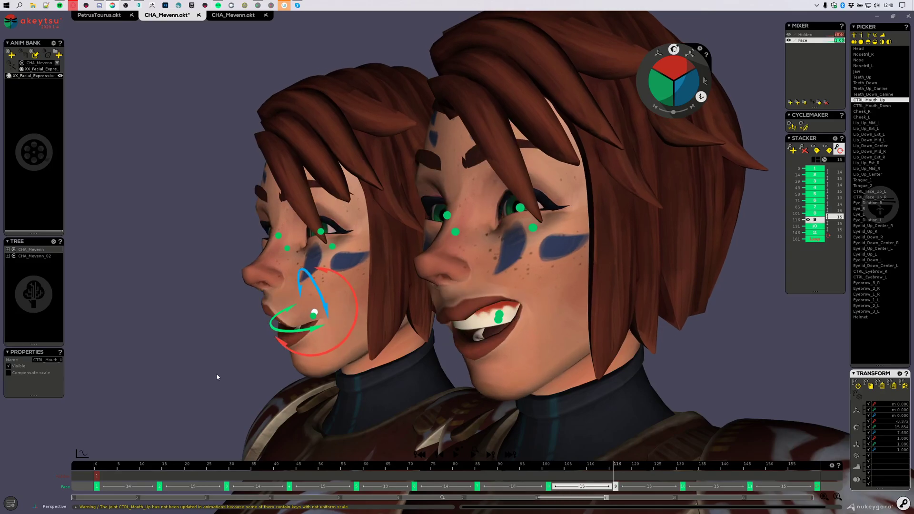
{"action": "left_click_drag", "start_coordinate": [216, 375], "coordinate": [334, 363], "text": "alt"}
{"action": "right_click_drag", "start_coordinate": [335, 363], "coordinate": [427, 342], "text": "alt"}
{"action": "left_click_drag", "start_coordinate": [426, 343], "coordinate": [370, 337], "text": "alt"}
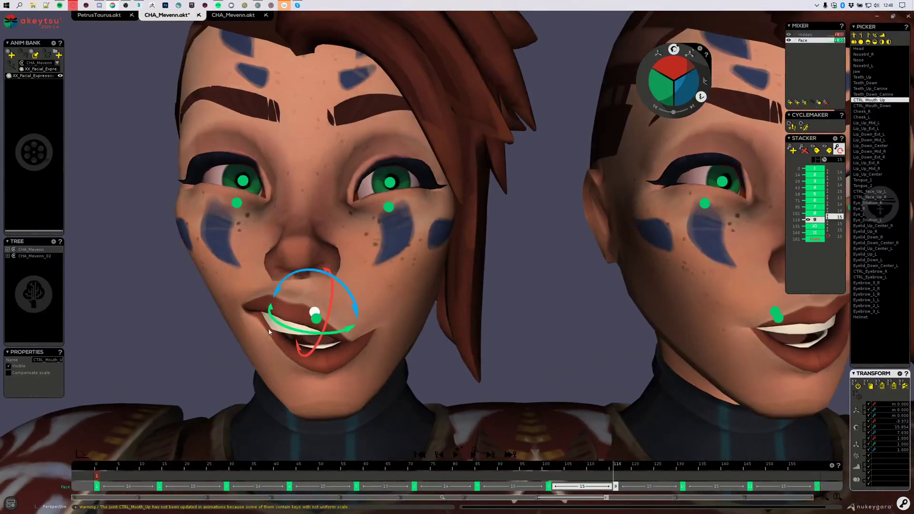
{"action": "scroll", "coordinate": [544, 355], "scroll_direction": "down", "scroll_amount": 5}
{"action": "right_click_drag", "start_coordinate": [486, 357], "coordinate": [714, 392]}
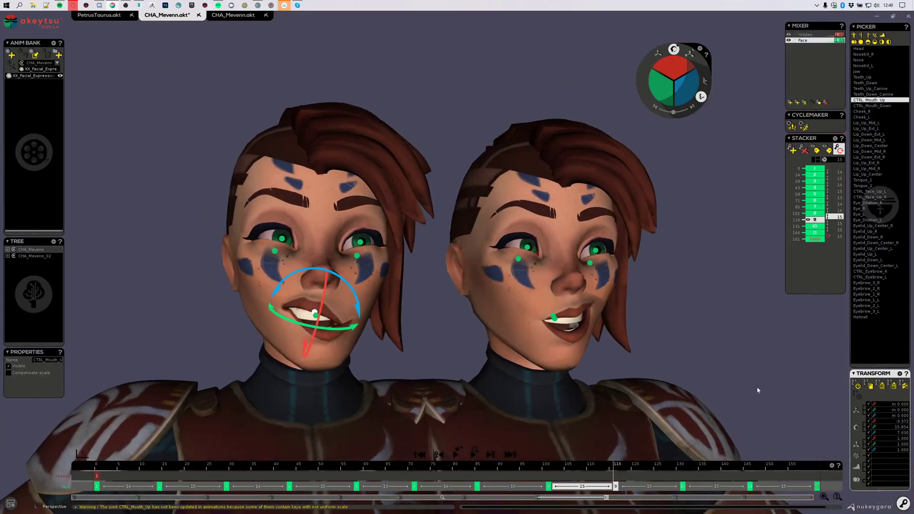
- Mirror the CTRL_Mouth_Up transform at pose 9 only and compare poses 9 and 10 with the duplicate
{"action": "left_click", "coordinate": [904, 387]}
{"action": "left_click_drag", "start_coordinate": [633, 367], "coordinate": [570, 366], "text": "alt"}
{"action": "right_click_drag", "start_coordinate": [570, 365], "coordinate": [645, 373]}
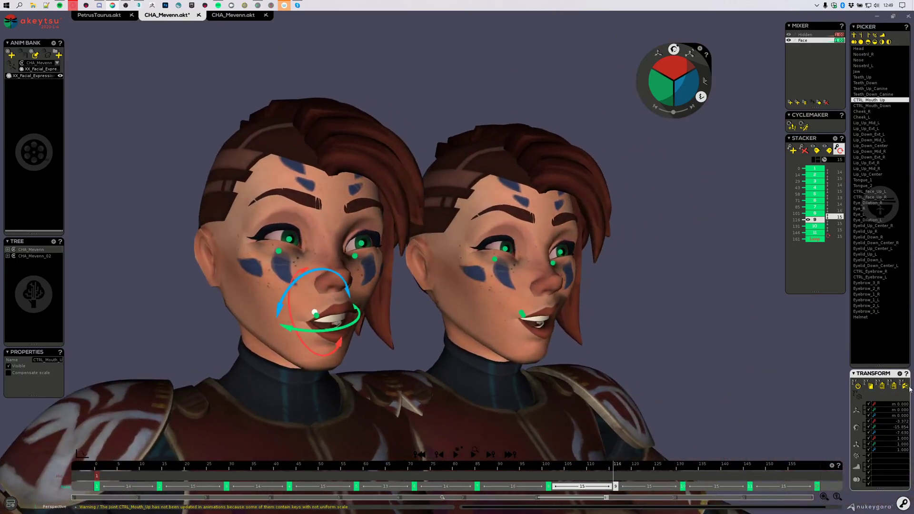
{"action": "key", "text": "Down"}
{"action": "left_click_drag", "start_coordinate": [432, 350], "coordinate": [313, 309], "text": "alt"}
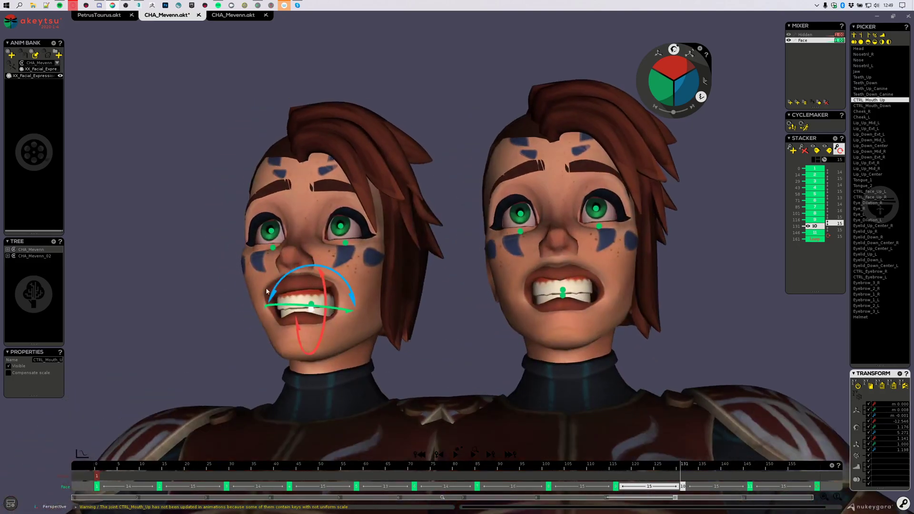
- Check pose 8 and undo the trial joint rotation and the mirrored CTRL_Mouth_Up transforms
{"action": "key", "text": "space"}
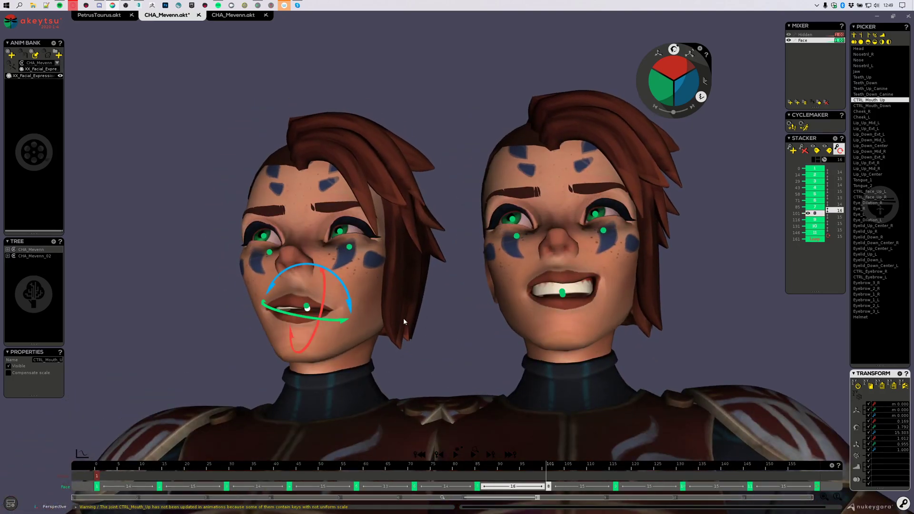
{"action": "key", "text": "space"}
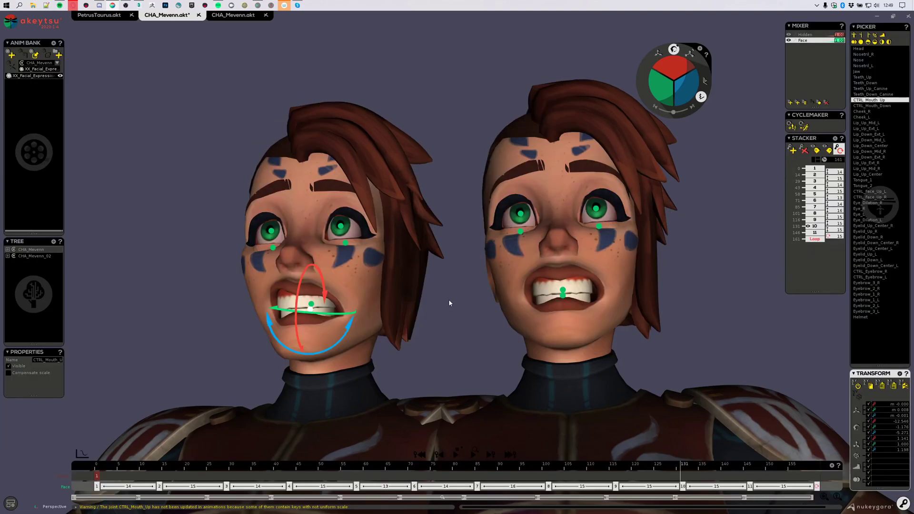
{"action": "left_click_drag", "start_coordinate": [431, 280], "coordinate": [443, 299], "text": "alt"}
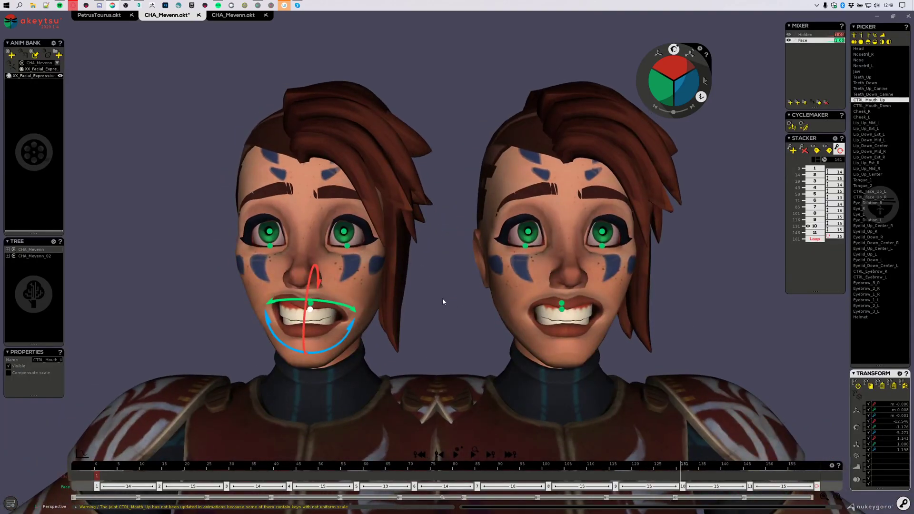
{"action": "mouse_move", "coordinate": [443, 301]}
{"action": "middle_mouse_down"}
{"action": "mouse_move", "coordinate": [445, 280]}
{"action": "mouse_move", "coordinate": [439, 288]}
{"action": "middle_mouse_up"}
{"action": "key", "text": "ctrl+z"}
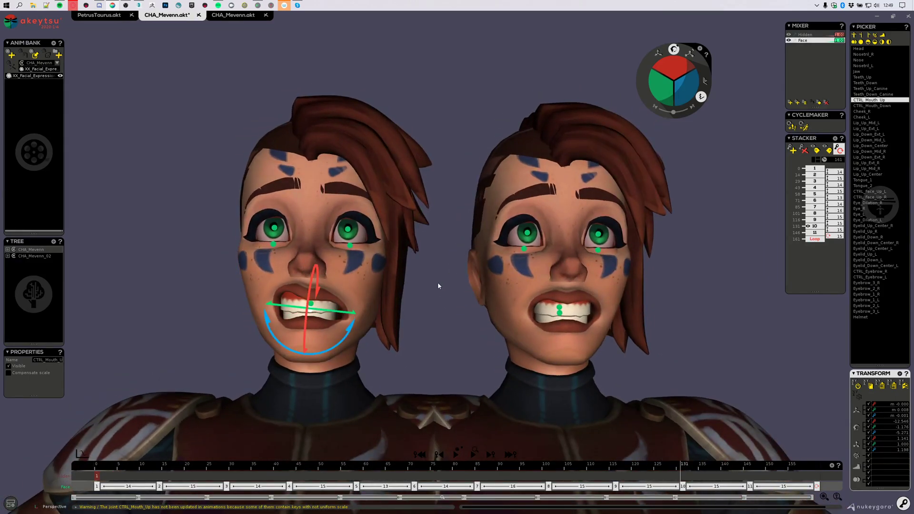
- Mirror the CTRL_Mouth_Up transform across all selected Face poses and check pose 2 against the duplicate
{"action": "left_click", "coordinate": [903, 385]}
{"action": "middle_click_drag", "start_coordinate": [419, 304], "coordinate": [402, 313]}
{"action": "key", "text": "Down"}
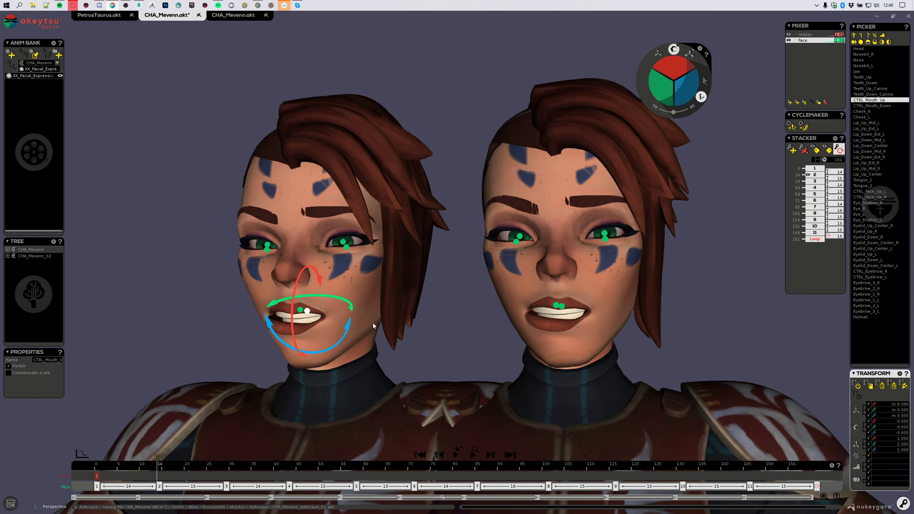
{"action": "middle_click_drag", "start_coordinate": [407, 297], "coordinate": [419, 275]}
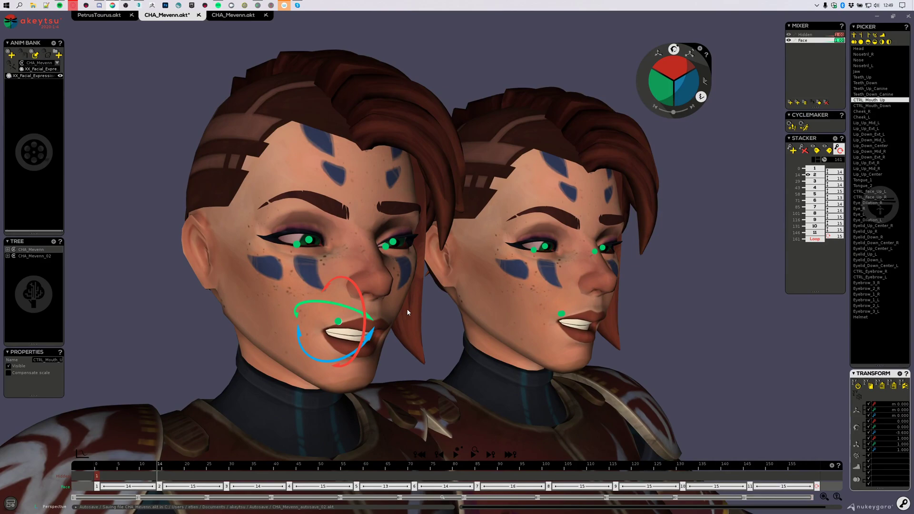
{"action": "middle_click_drag", "start_coordinate": [439, 306], "coordinate": [395, 293]}
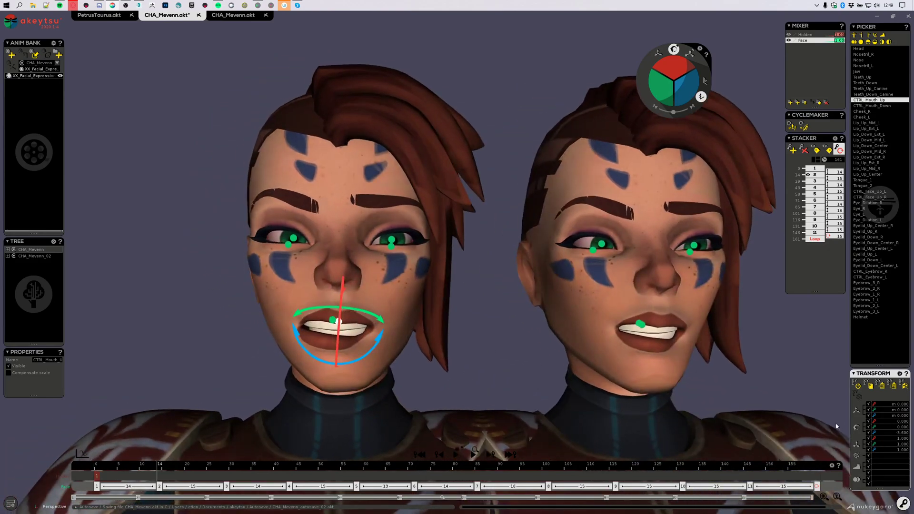